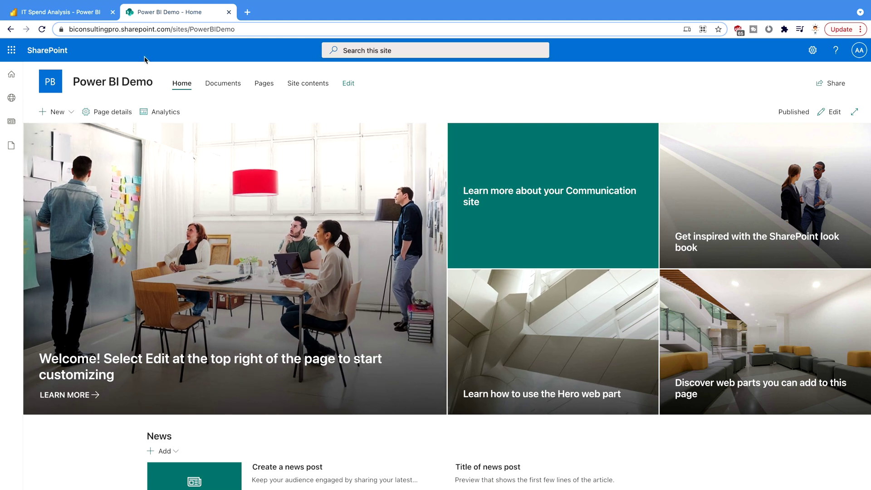
- Switch to the IT Spend Analysis report in Power BI and generate its embed link for SharePoint Online
{"action": "left_click", "coordinate": [62, 12]}
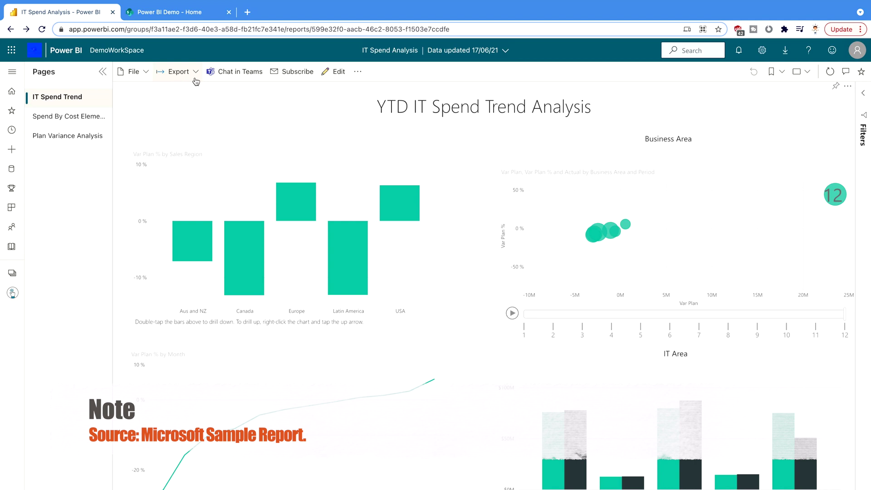
{"action": "left_click", "coordinate": [144, 75]}
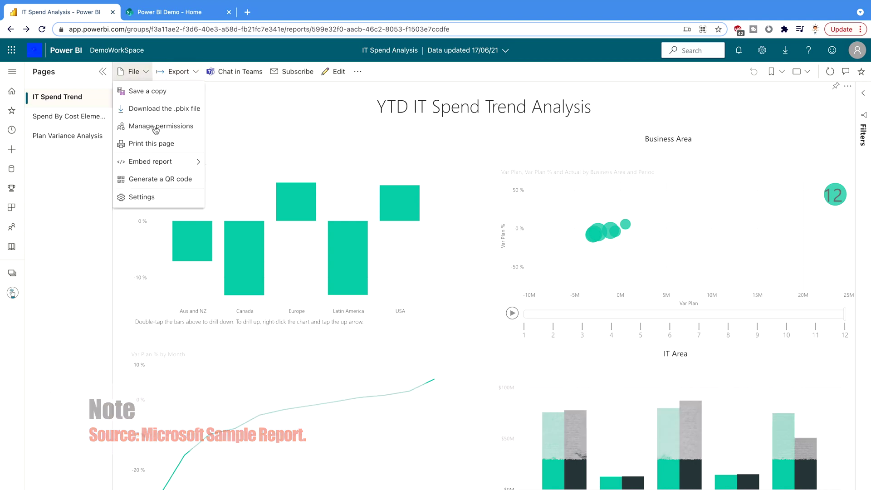
{"action": "mouse_move", "coordinate": [176, 166]}
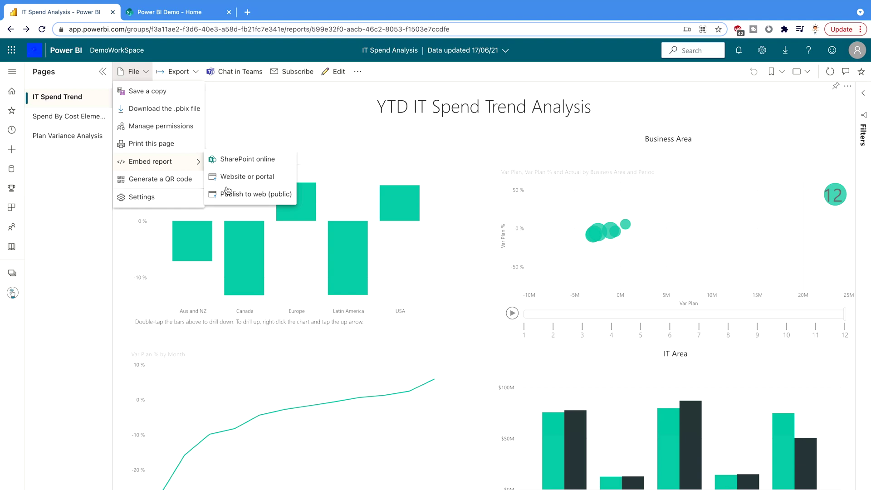
{"action": "left_click", "coordinate": [246, 163]}
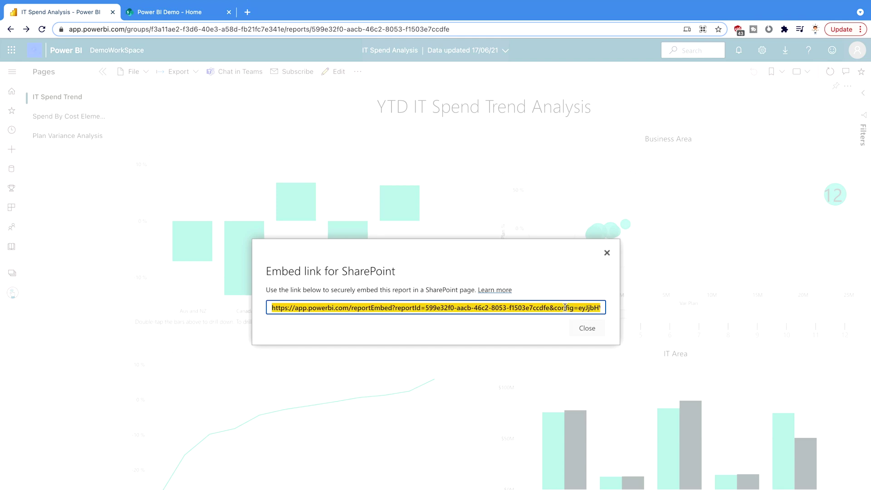
- Switch to the Power BI Demo site in SharePoint and create a blank page titled "Power BI Demo SharePoint Embed"
{"action": "left_click", "coordinate": [173, 13]}
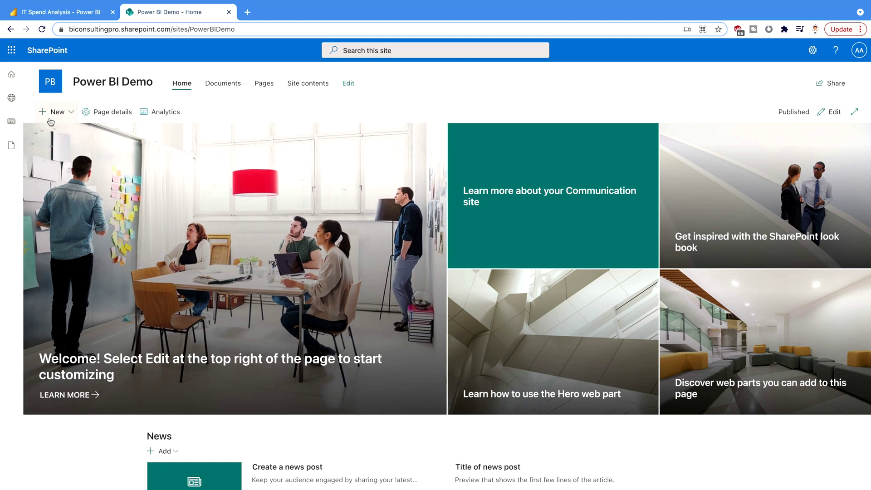
{"action": "left_click", "coordinate": [52, 119]}
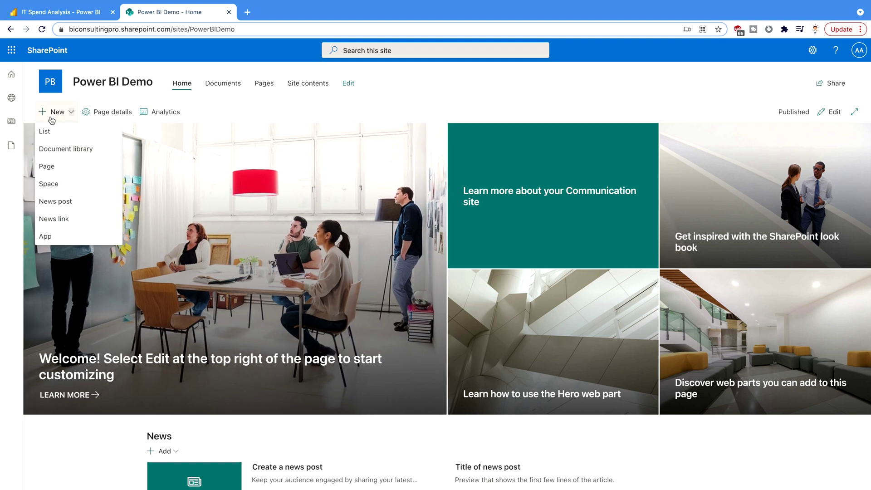
{"action": "left_click", "coordinate": [87, 171]}
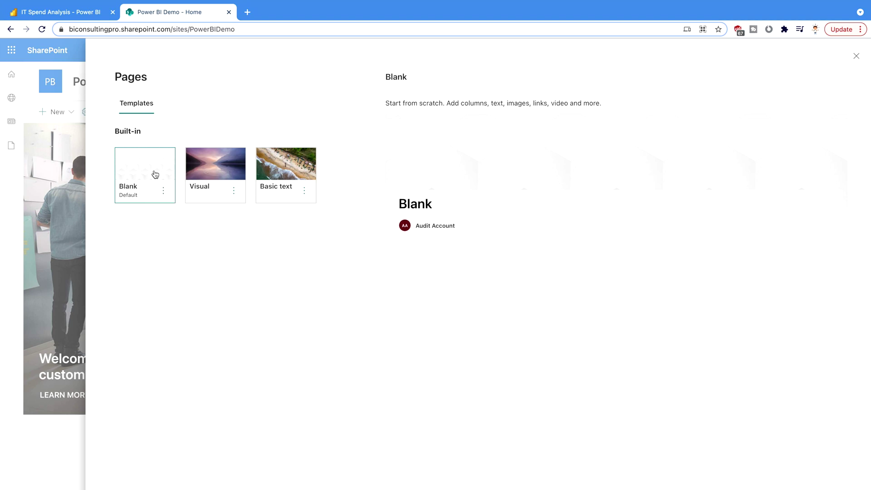
{"action": "key", "text": "Return"}
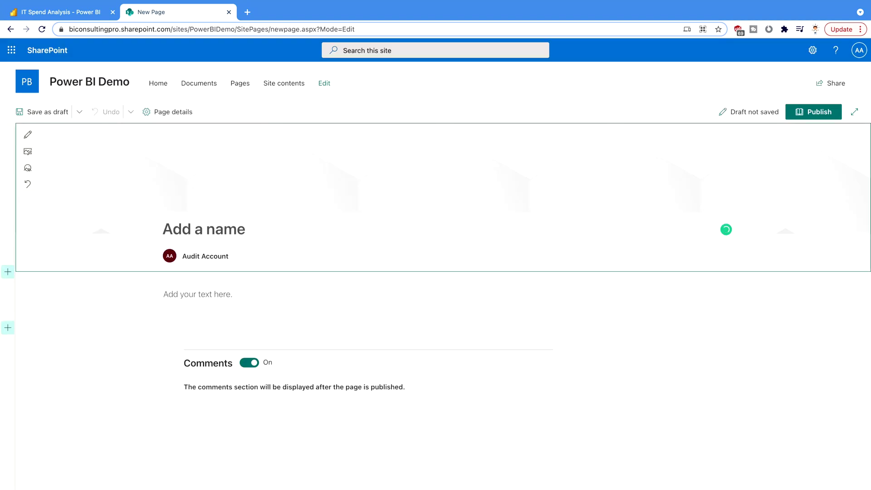
{"action": "type", "text": "Power BI Demo SharePoint Embed"}
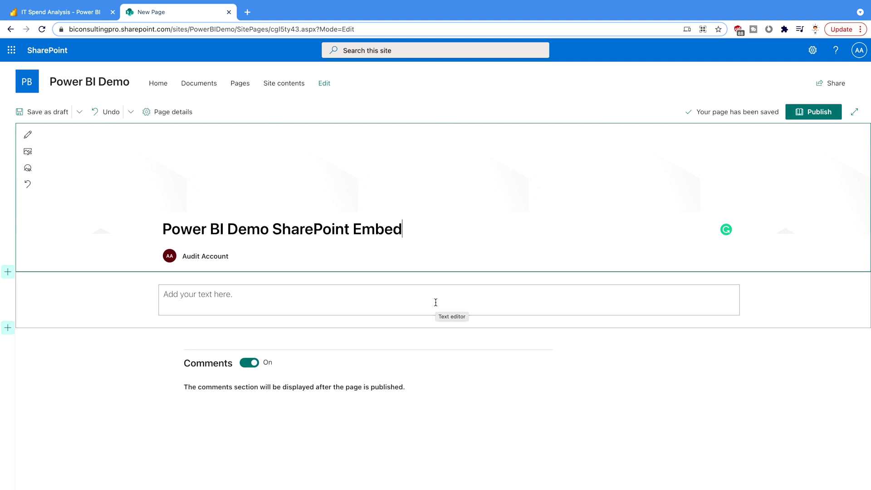
- Add a Power BI web part below the page's text area and load the report from the copied embed link
{"action": "left_click", "coordinate": [449, 322]}
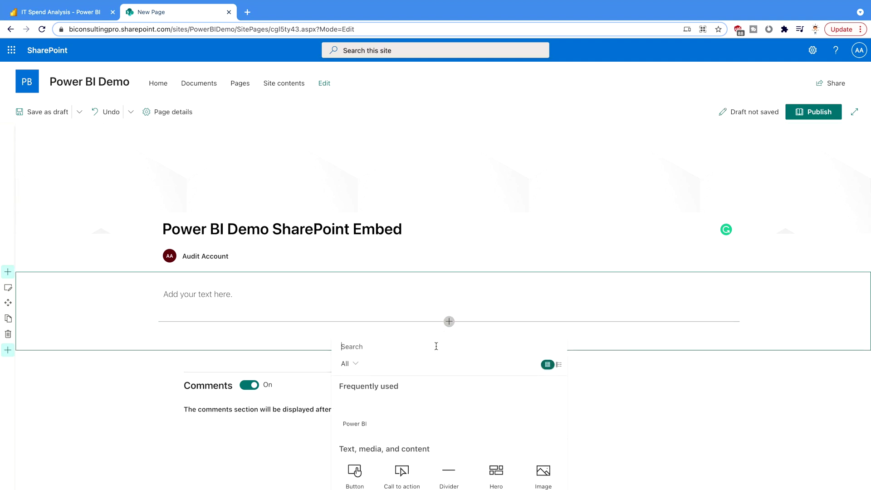
{"action": "scroll", "coordinate": [540, 385], "scroll_direction": "down", "scroll_amount": 1}
{"action": "scroll", "coordinate": [540, 385], "scroll_direction": "down", "scroll_amount": 10}
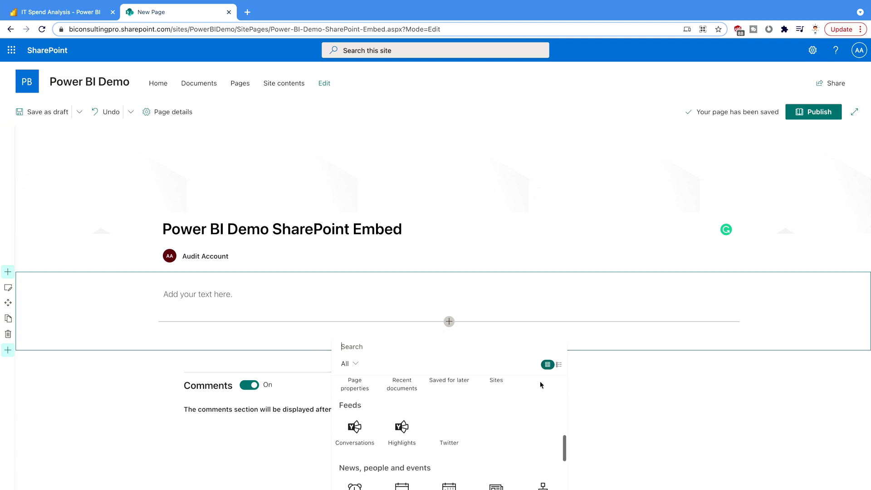
{"action": "scroll", "coordinate": [540, 385], "scroll_direction": "down", "scroll_amount": 5}
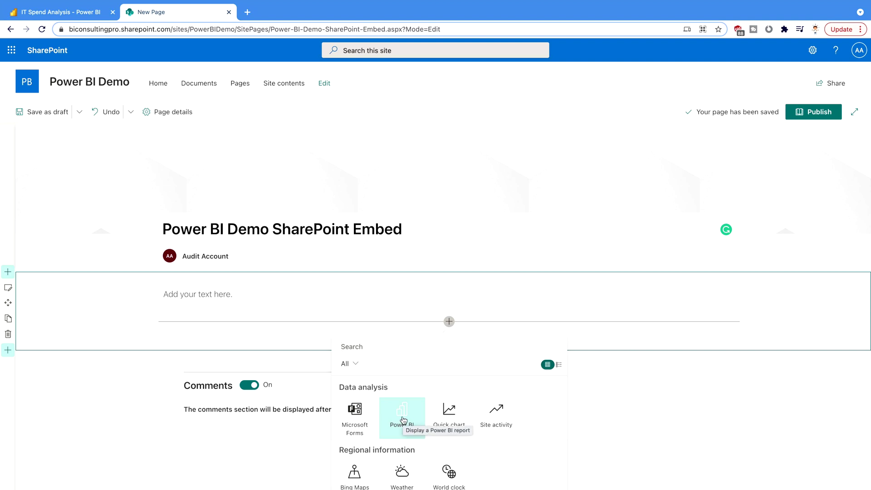
{"action": "left_click", "coordinate": [403, 420]}
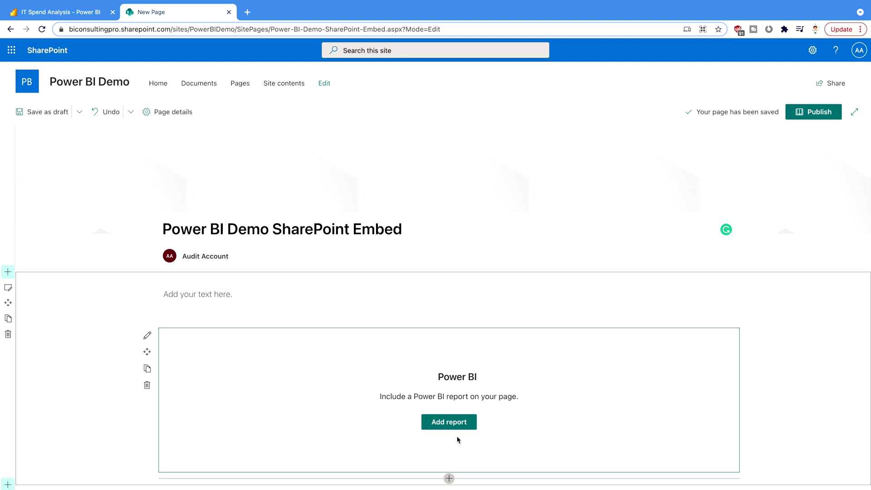
{"action": "left_click", "coordinate": [461, 427]}
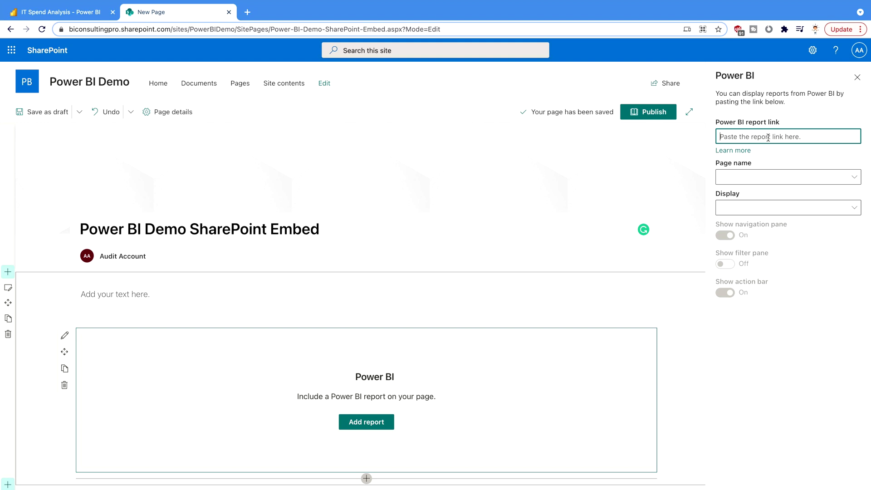
{"action": "key", "text": "ctrl+v"}
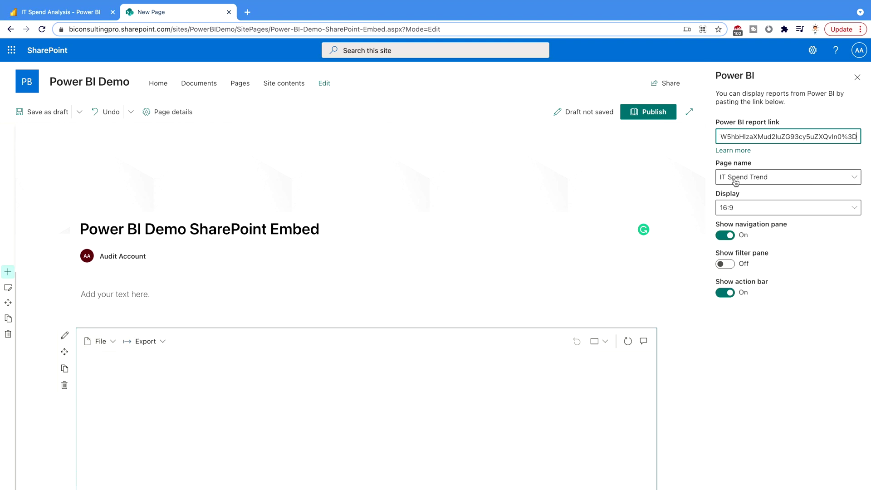
- Test the embedded report's interactivity by selecting sales region bars, drilling the IT Area chart down and up, and selecting a Business Area bubble
{"action": "scroll", "coordinate": [332, 407], "scroll_direction": "down", "scroll_amount": 1}
{"action": "scroll", "coordinate": [331, 407], "scroll_direction": "down", "scroll_amount": 3}
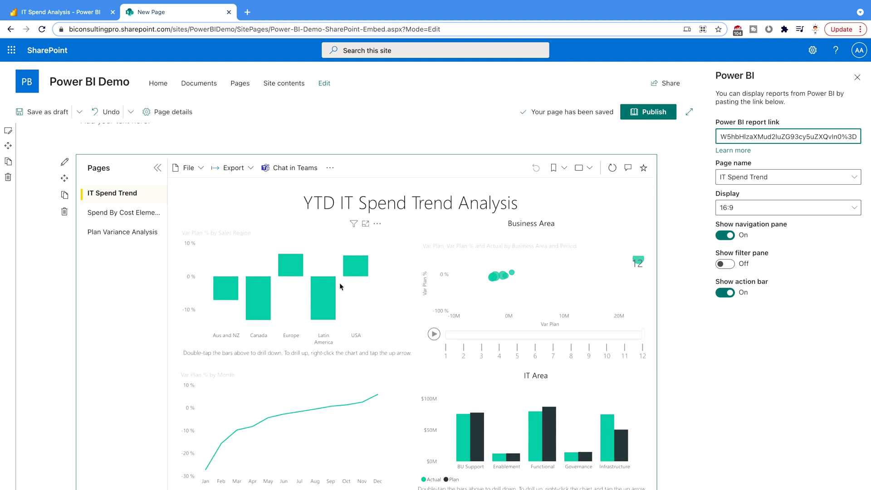
{"action": "mouse_move", "coordinate": [335, 292]}
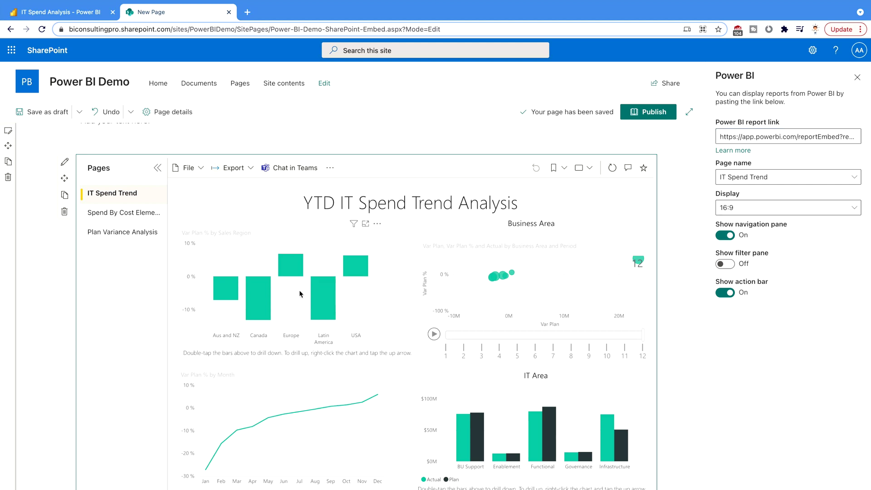
{"action": "left_click", "coordinate": [286, 273]}
{"action": "left_click", "coordinate": [340, 298]}
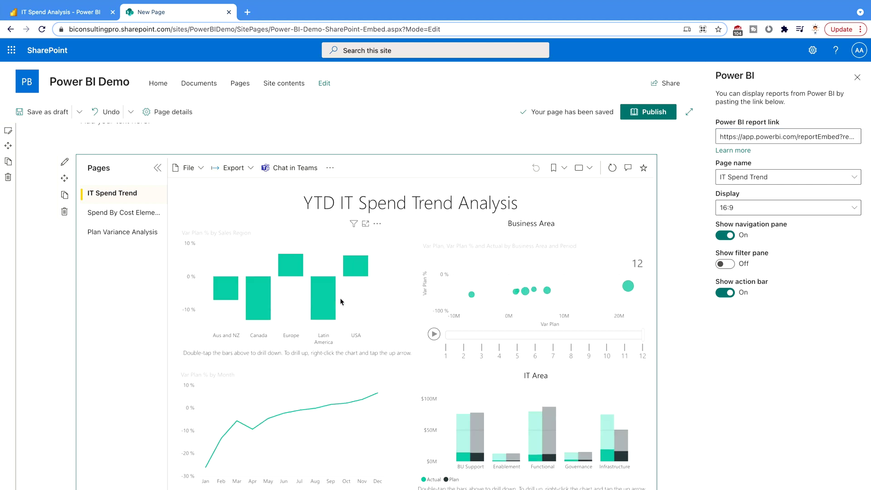
{"action": "left_click", "coordinate": [447, 388]}
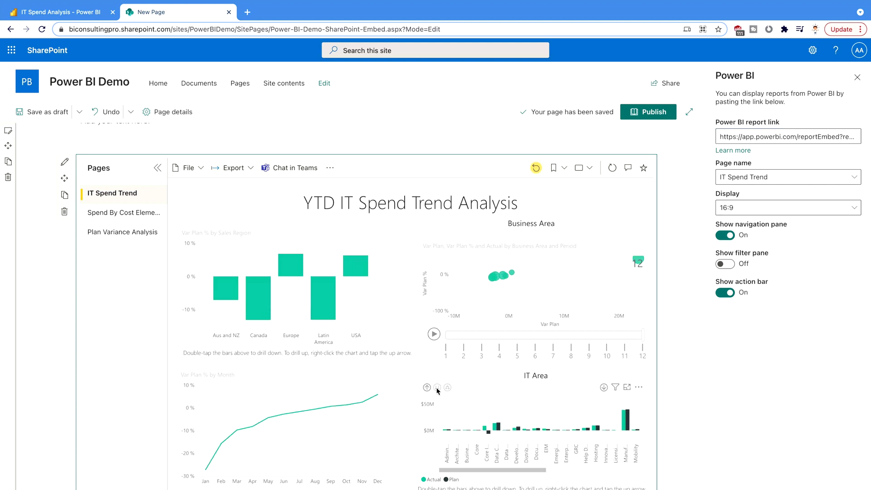
{"action": "left_click", "coordinate": [426, 388]}
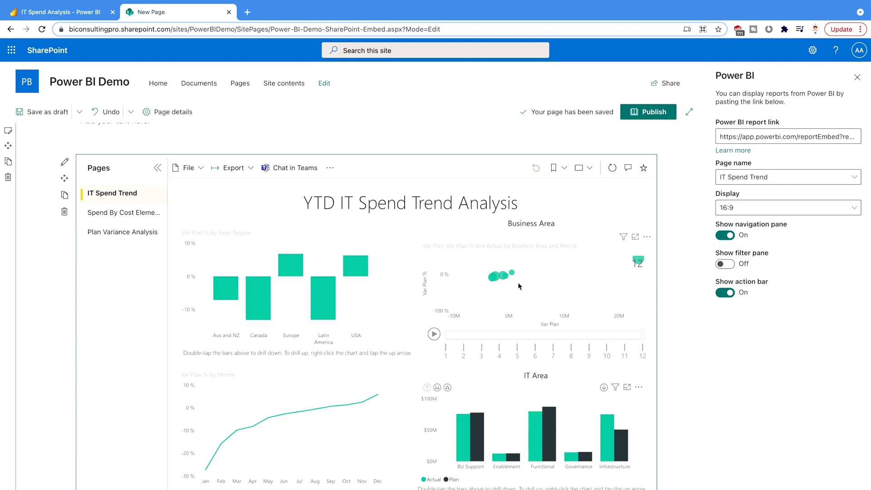
{"action": "left_click", "coordinate": [490, 276]}
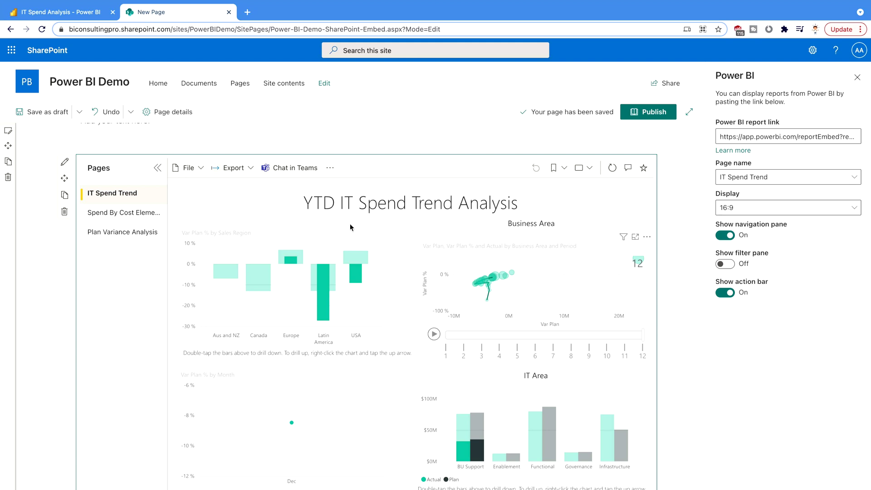
{"action": "mouse_move", "coordinate": [352, 225]}
- Switch the web part's report page to Spend By Cost Elements and back to IT Spend Trend, and check the display ratio options
{"action": "left_click", "coordinate": [772, 177]}
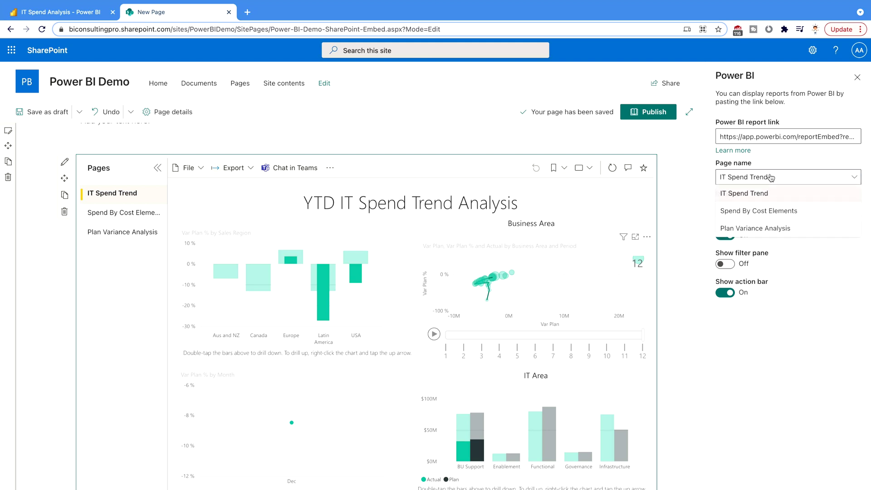
{"action": "left_click", "coordinate": [777, 212]}
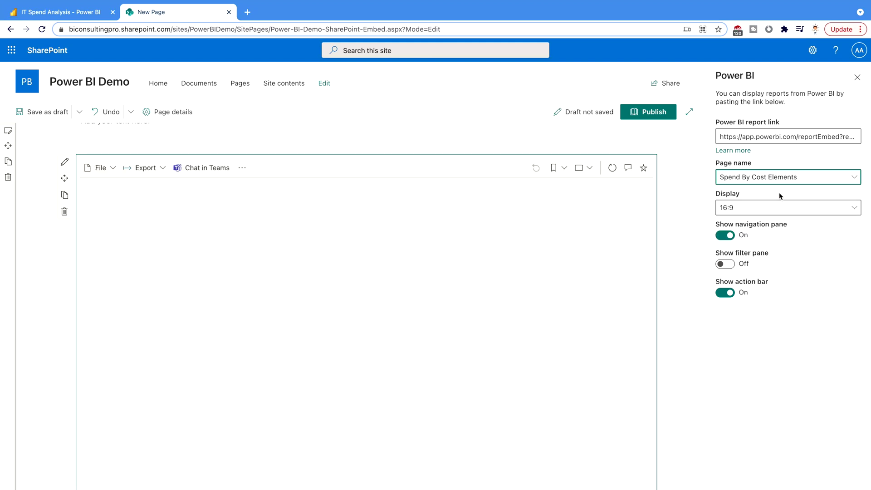
{"action": "left_click", "coordinate": [783, 178]}
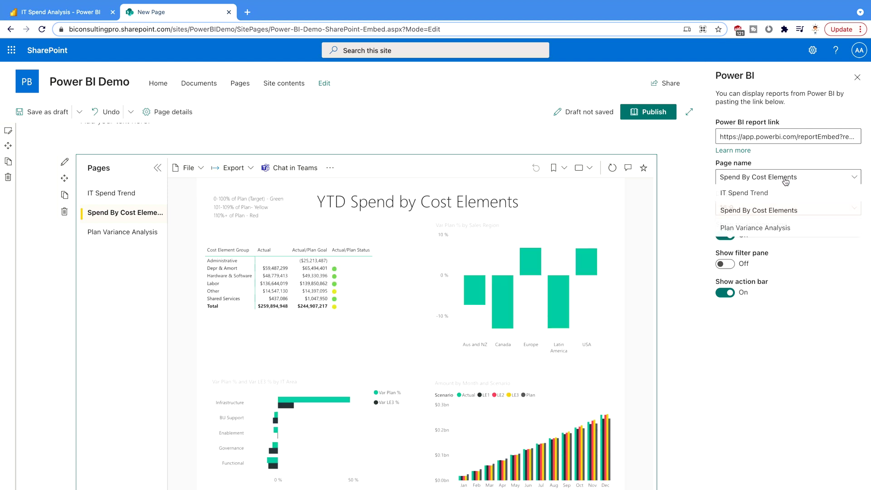
{"action": "left_click", "coordinate": [775, 193]}
{"action": "left_click", "coordinate": [787, 213]}
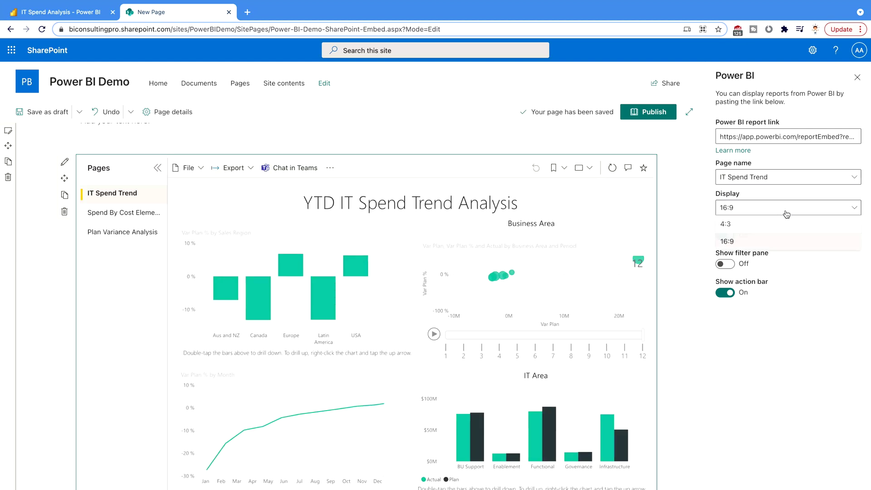
{"action": "left_click", "coordinate": [807, 282]}
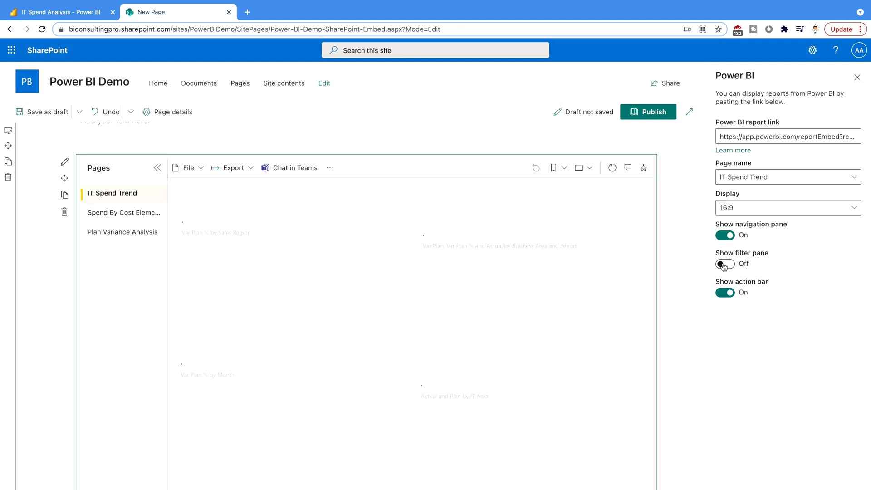
- Show the filter pane in the embedded report, and turn its action bar off and back on
{"action": "left_click", "coordinate": [726, 265]}
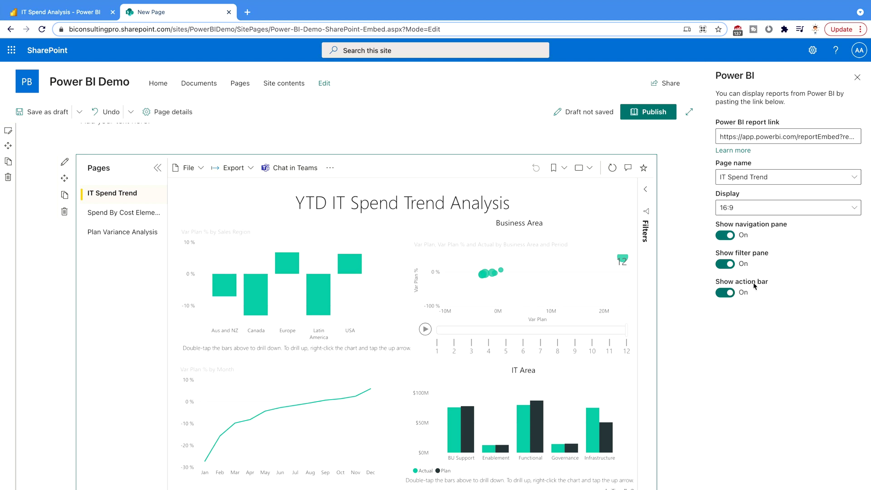
{"action": "left_click", "coordinate": [726, 293]}
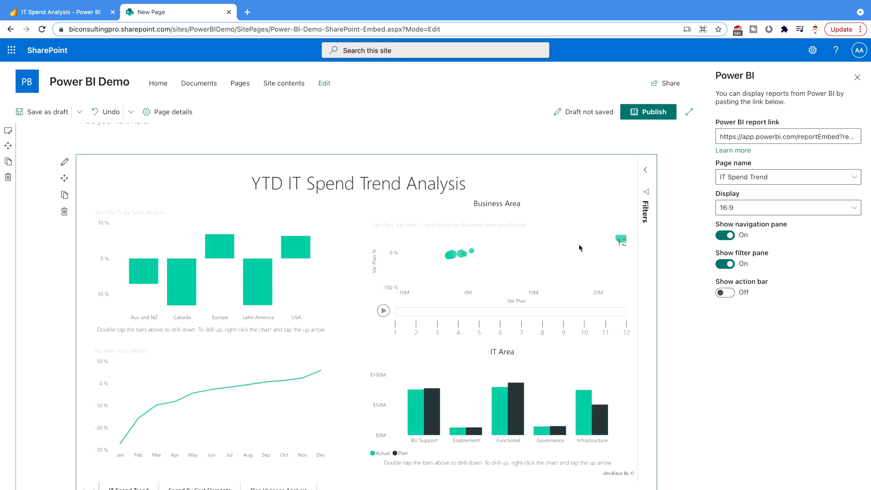
{"action": "mouse_move", "coordinate": [126, 216]}
{"action": "left_click", "coordinate": [726, 293]}
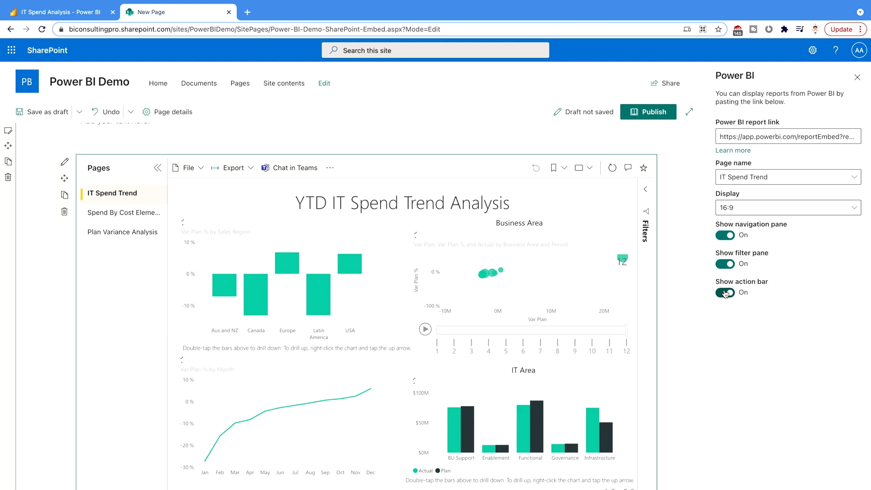
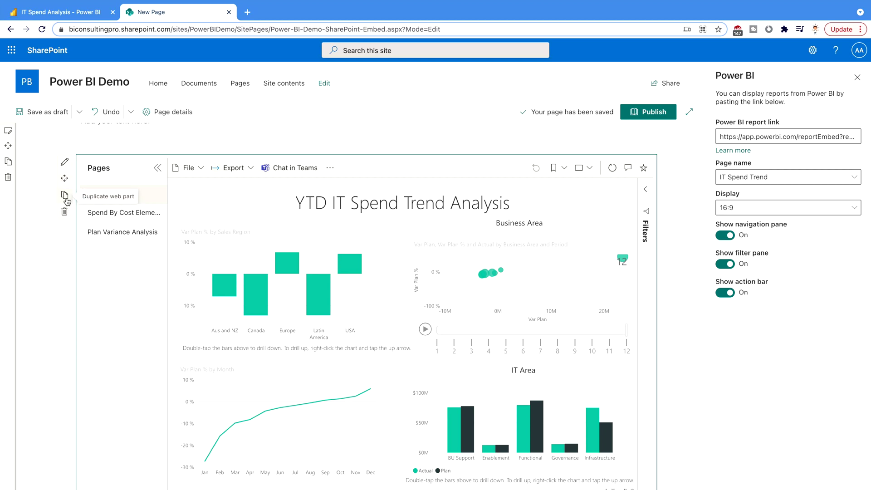
- Save the page with the embedded report as a draft and publish it
{"action": "left_click", "coordinate": [54, 114]}
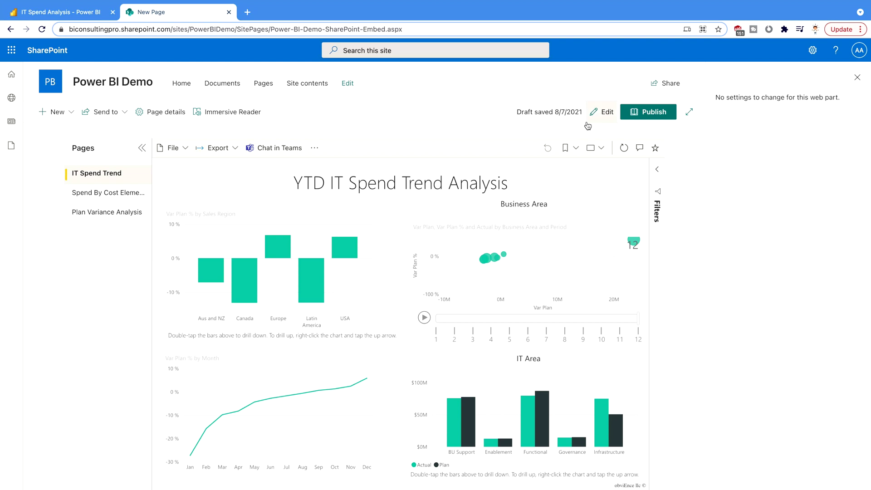
{"action": "left_click", "coordinate": [648, 113]}
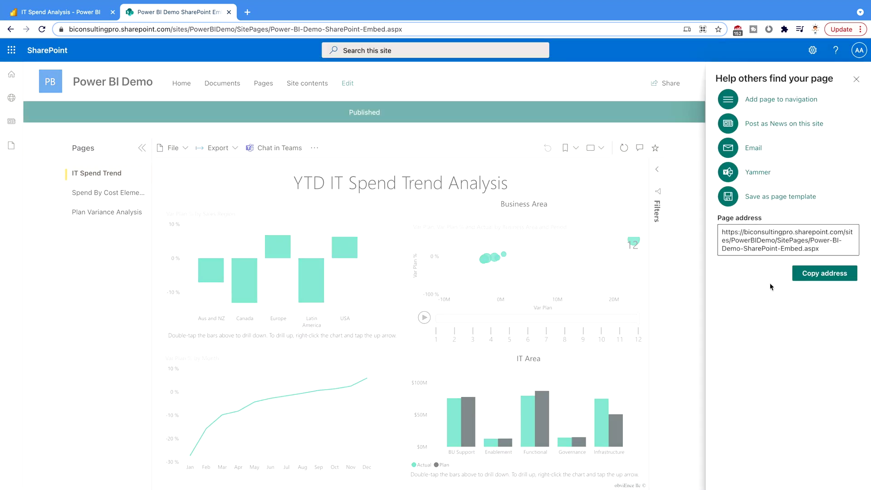
- Copy the published page's address and open it in a new browser tab
{"action": "left_click", "coordinate": [815, 278]}
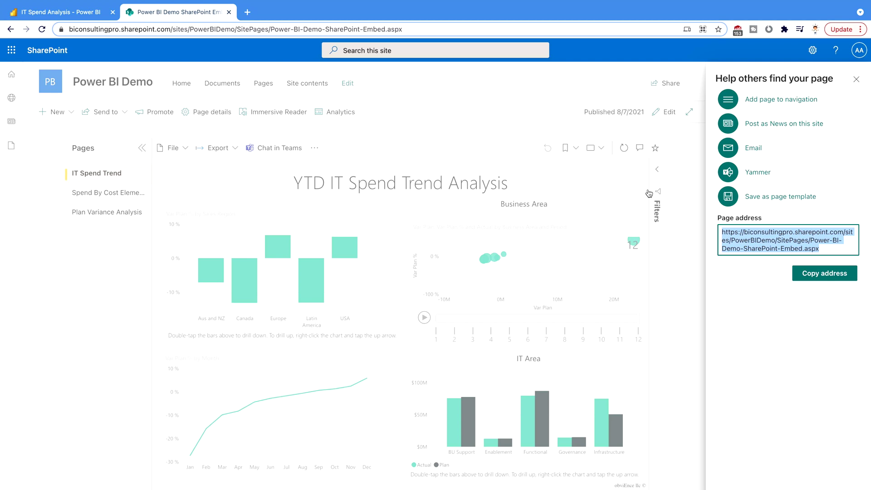
{"action": "left_click", "coordinate": [247, 12]}
{"action": "left_click", "coordinate": [271, 26]}
{"action": "type", "text": "https://biconsultingpro.sharepoint.com/sites/PowerBIDemo/SitePages/Power-BI-Demo-SharePoint-Embed.aspx"}
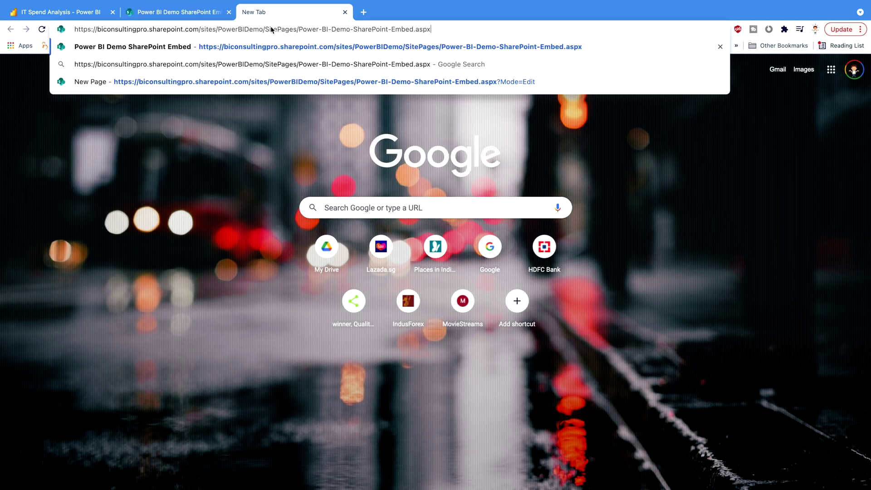
{"action": "key", "text": "Return"}
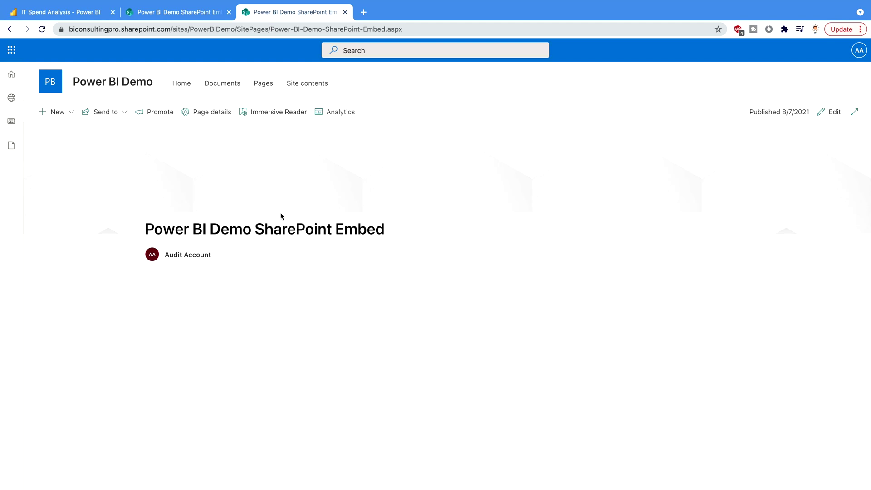
- Look over the published page from its title down to the charts on the embedded report's IT Spend Trend page
{"action": "scroll", "coordinate": [80, 378], "scroll_direction": "down", "scroll_amount": 3}
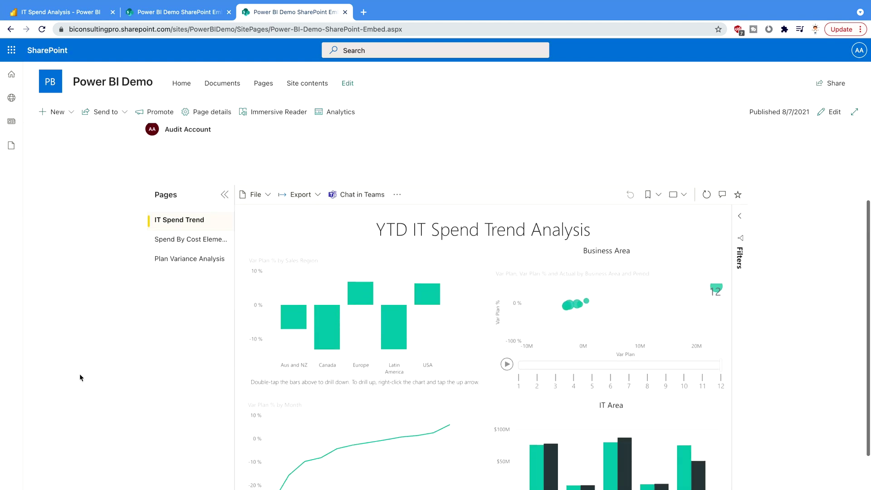
{"action": "scroll", "coordinate": [783, 275], "scroll_direction": "up", "scroll_amount": 3}
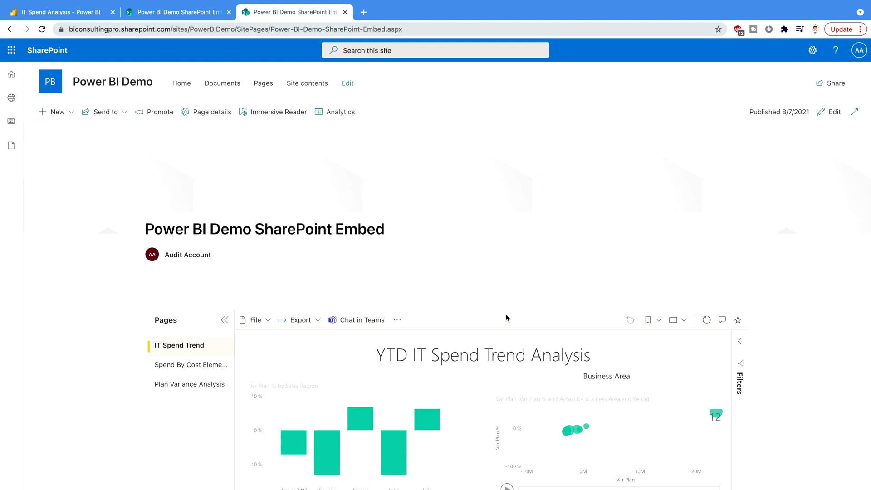
{"action": "scroll", "coordinate": [530, 326], "scroll_direction": "down", "scroll_amount": 5}
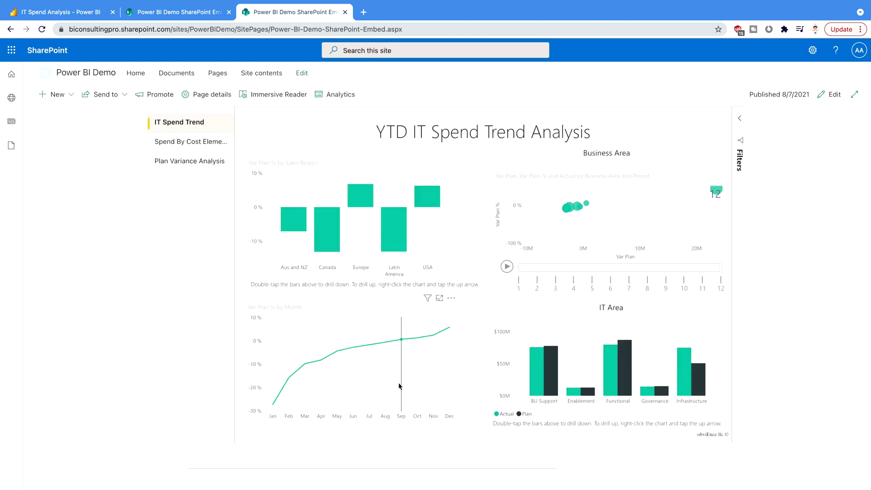
- View the embedded report's Spend By Cost Elements page, and return to the browser tab where the page was published
{"action": "left_click", "coordinate": [198, 159]}
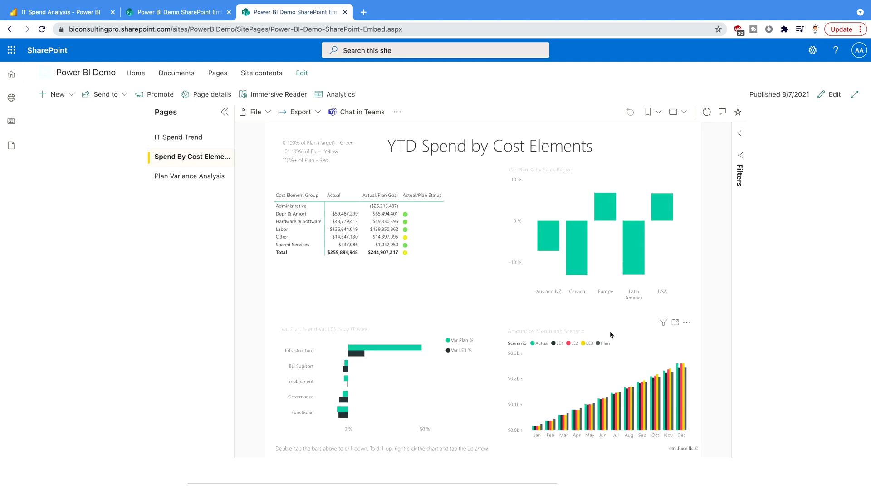
{"action": "scroll", "coordinate": [610, 334], "scroll_direction": "up", "scroll_amount": 1}
{"action": "scroll", "coordinate": [610, 334], "scroll_direction": "up", "scroll_amount": 4}
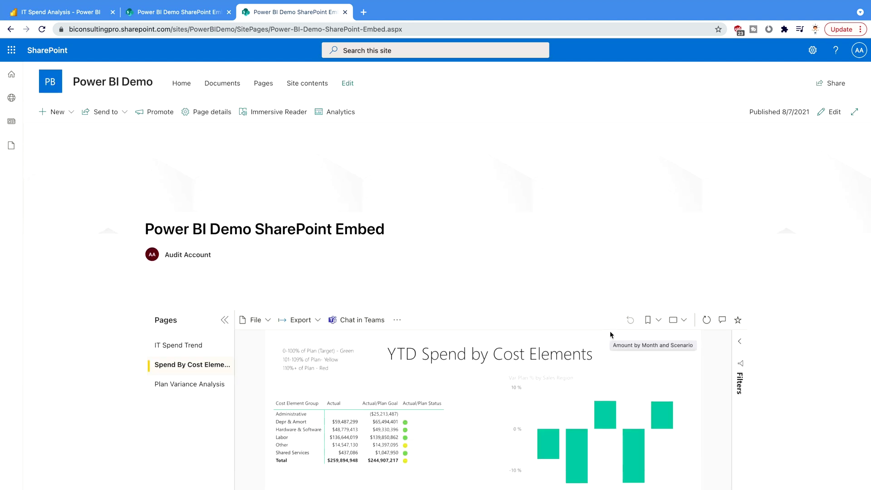
{"action": "scroll", "coordinate": [610, 334], "scroll_direction": "down", "scroll_amount": 3}
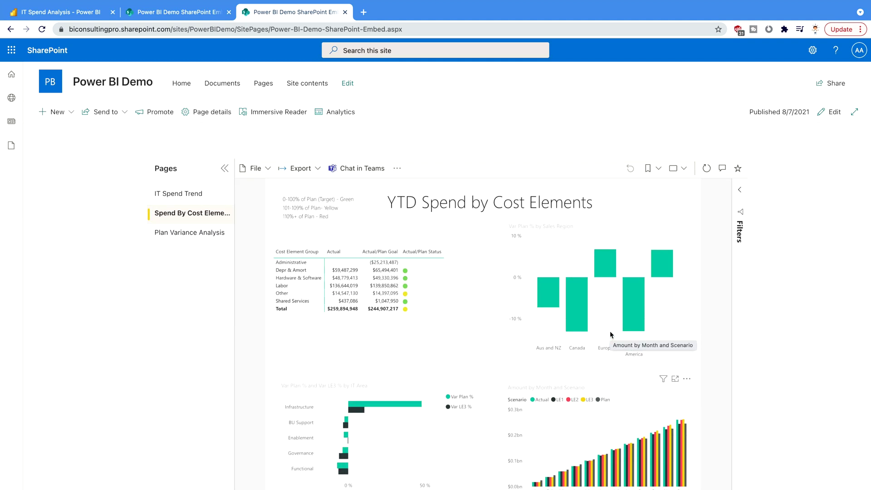
{"action": "scroll", "coordinate": [611, 335], "scroll_direction": "up", "scroll_amount": 3}
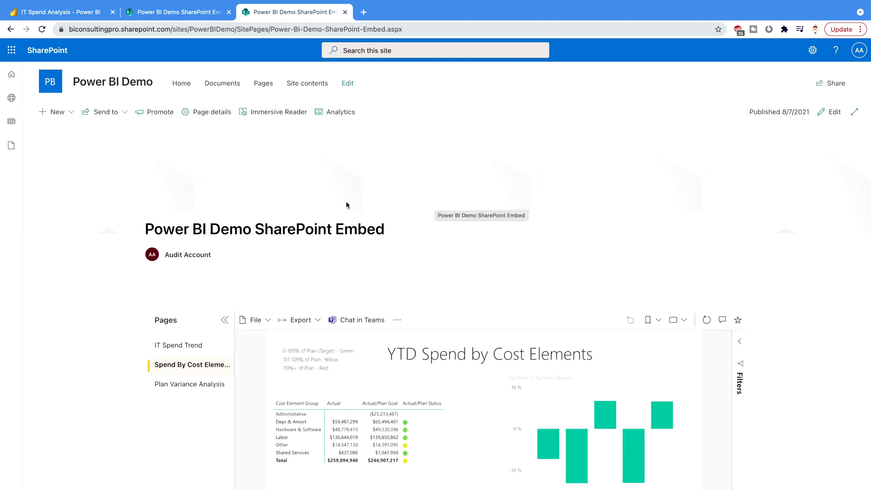
{"action": "key", "text": "ctrl+shift+Tab"}
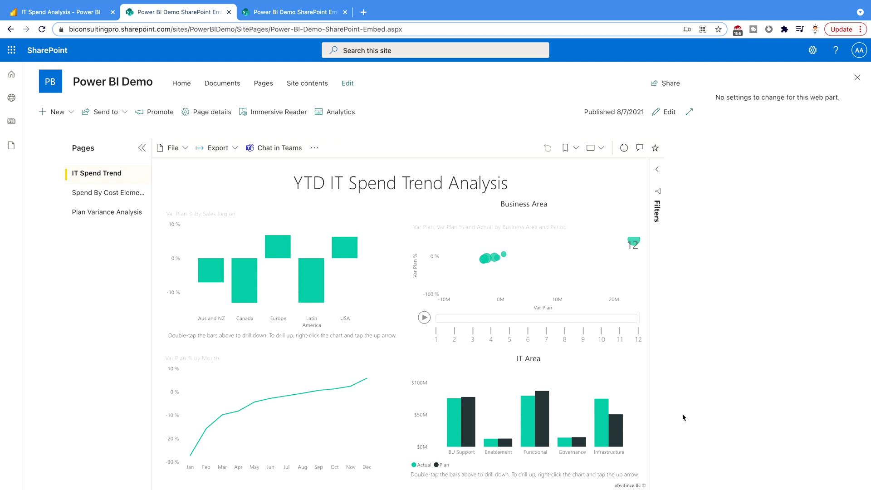